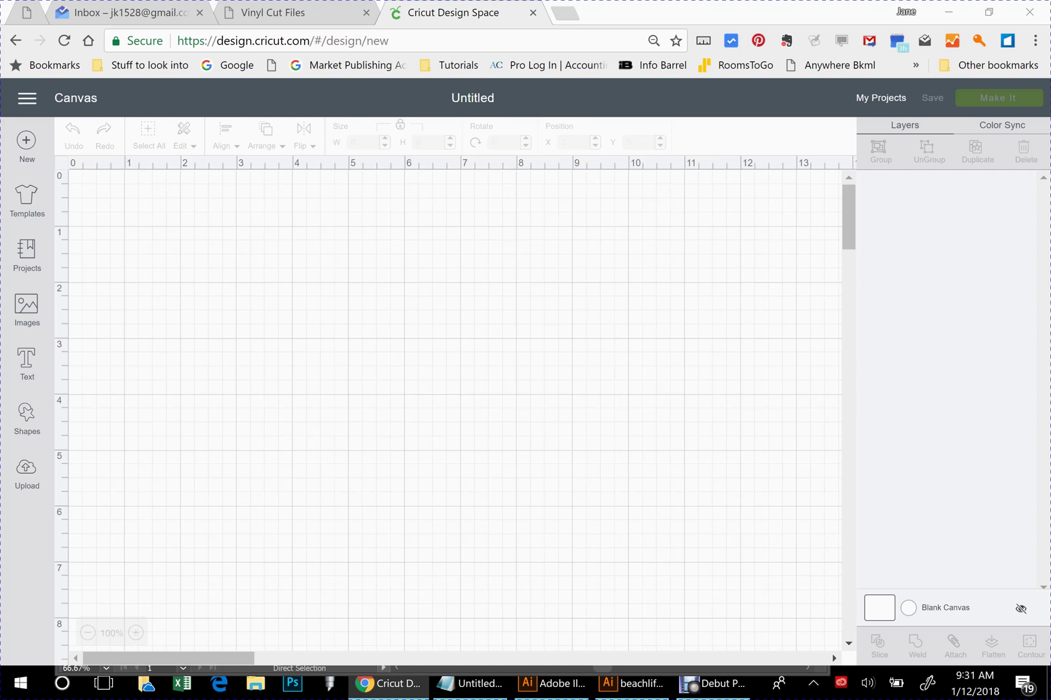
# Step: Go to the home page and start a new blank project
pyautogui.click(27, 98)
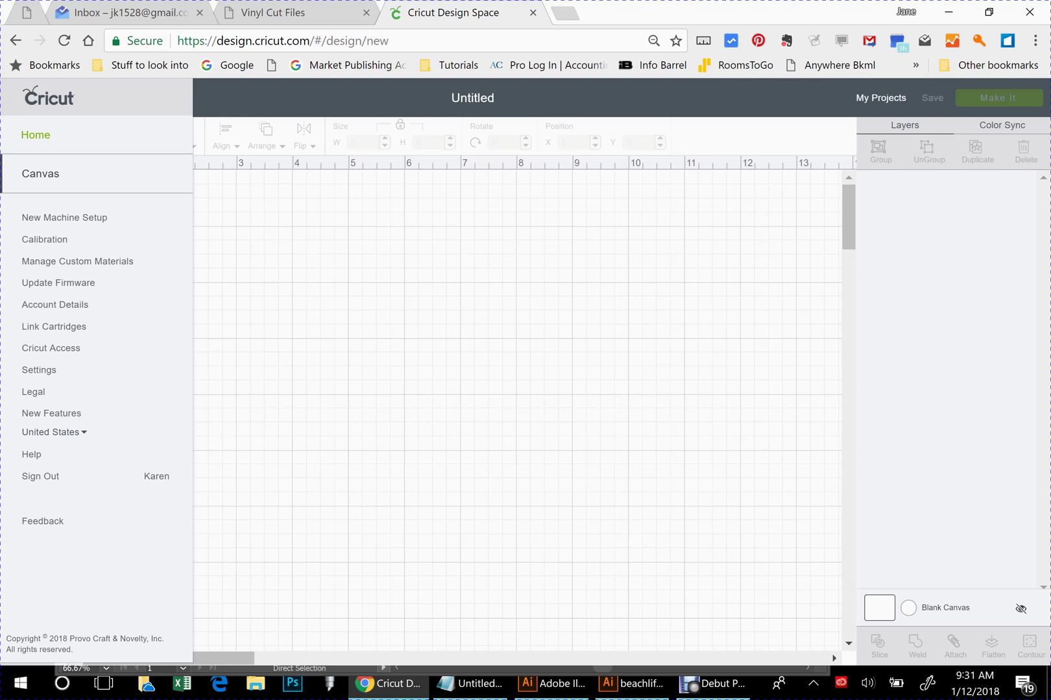
pyautogui.click(35, 135)
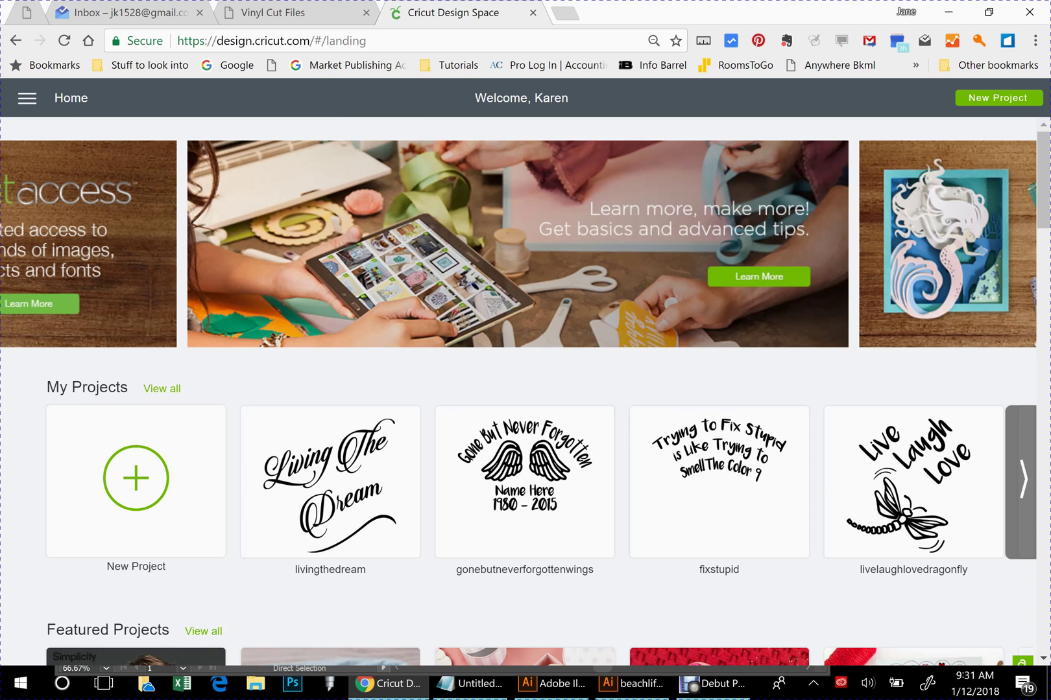
pyautogui.click(136, 479)
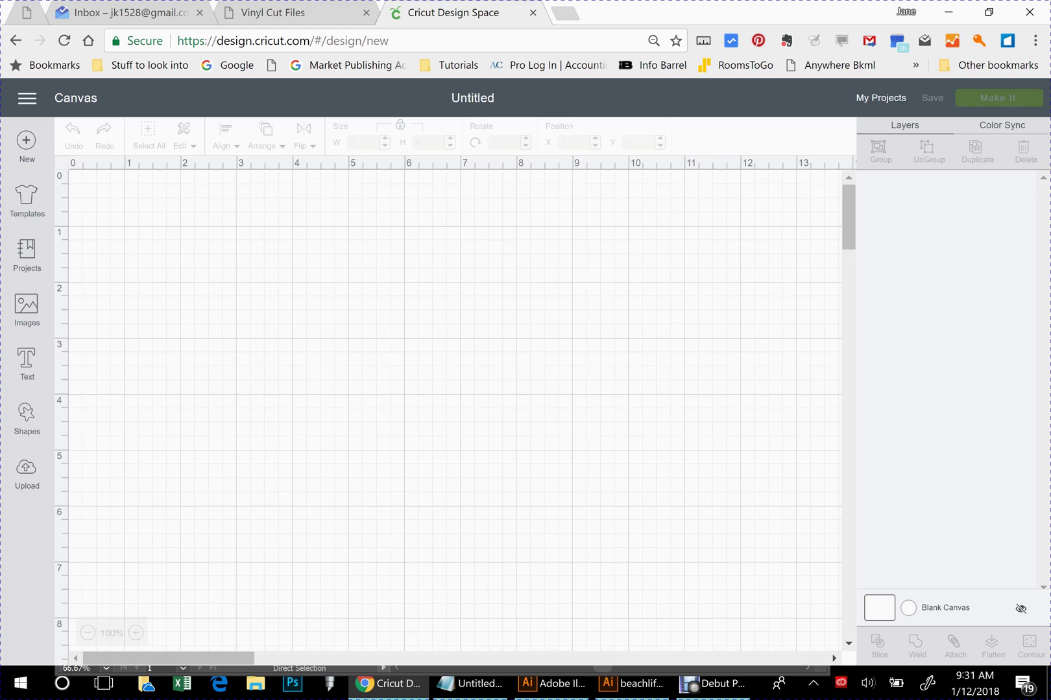
# Step: Upload beachlife5.svg from the Desktop and save it to the uploaded images
pyautogui.click(27, 474)
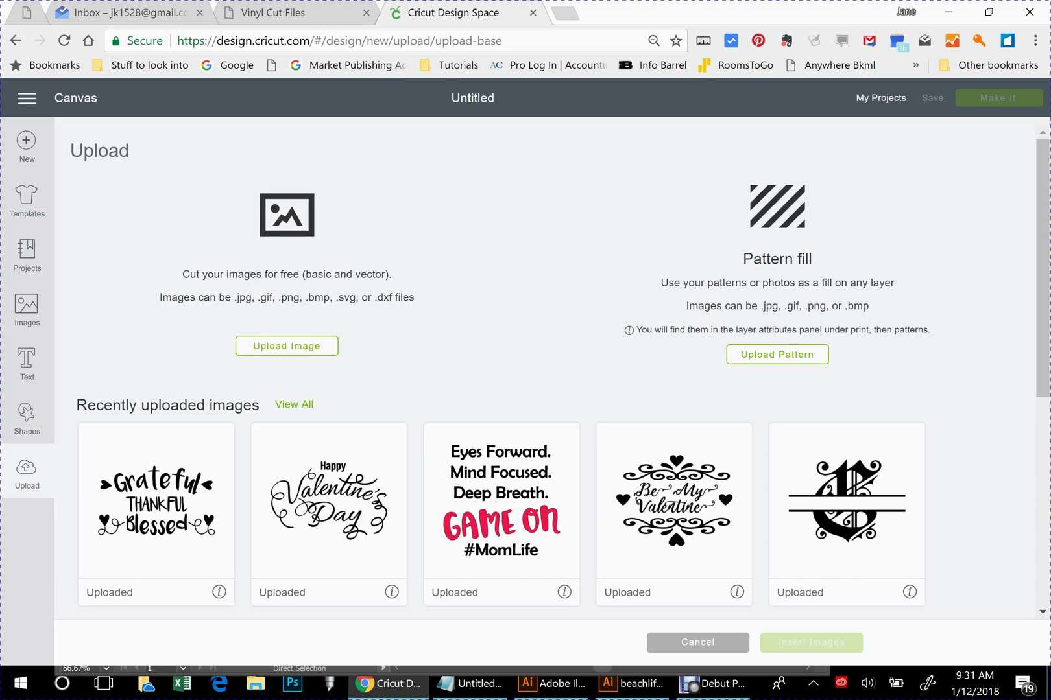
pyautogui.click(287, 346)
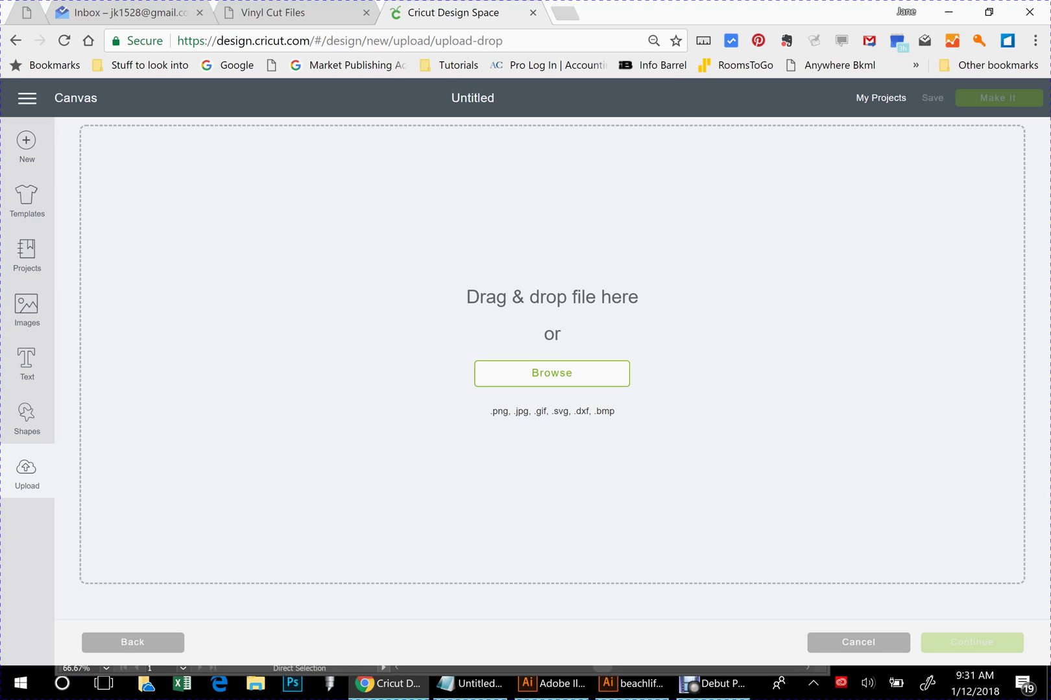
pyautogui.click(552, 366)
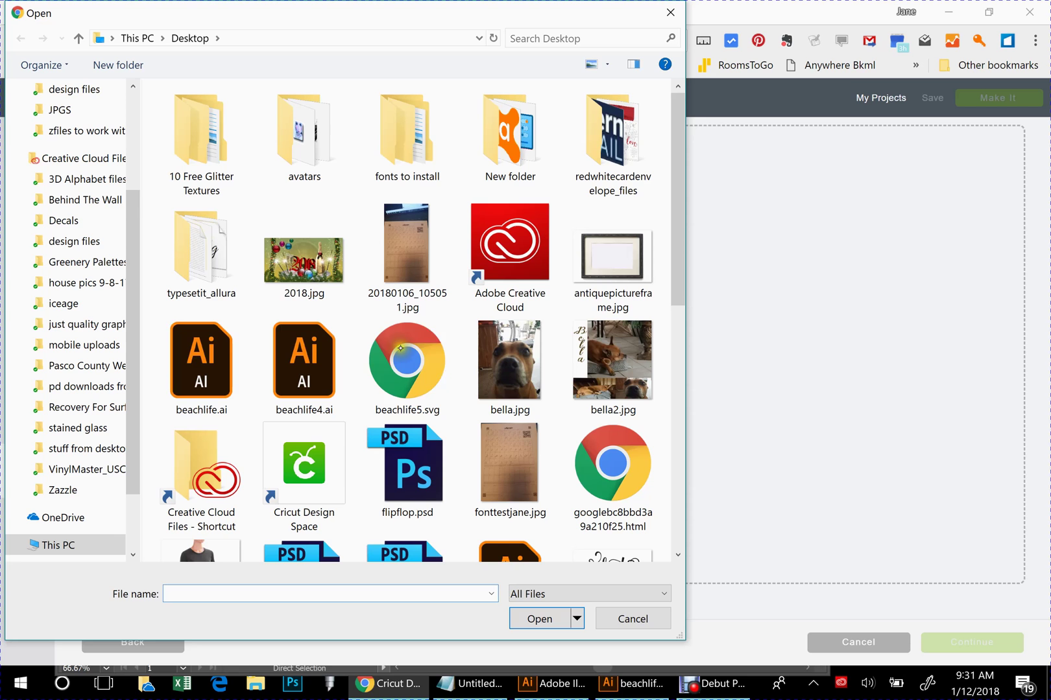
pyautogui.click(412, 368)
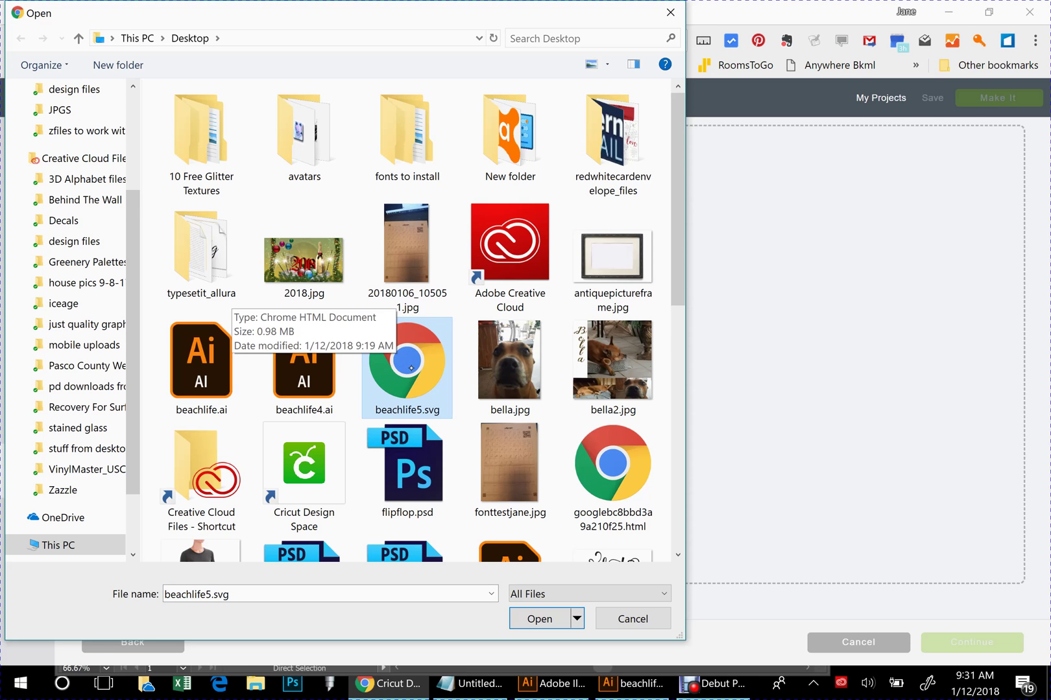
pyautogui.click(540, 618)
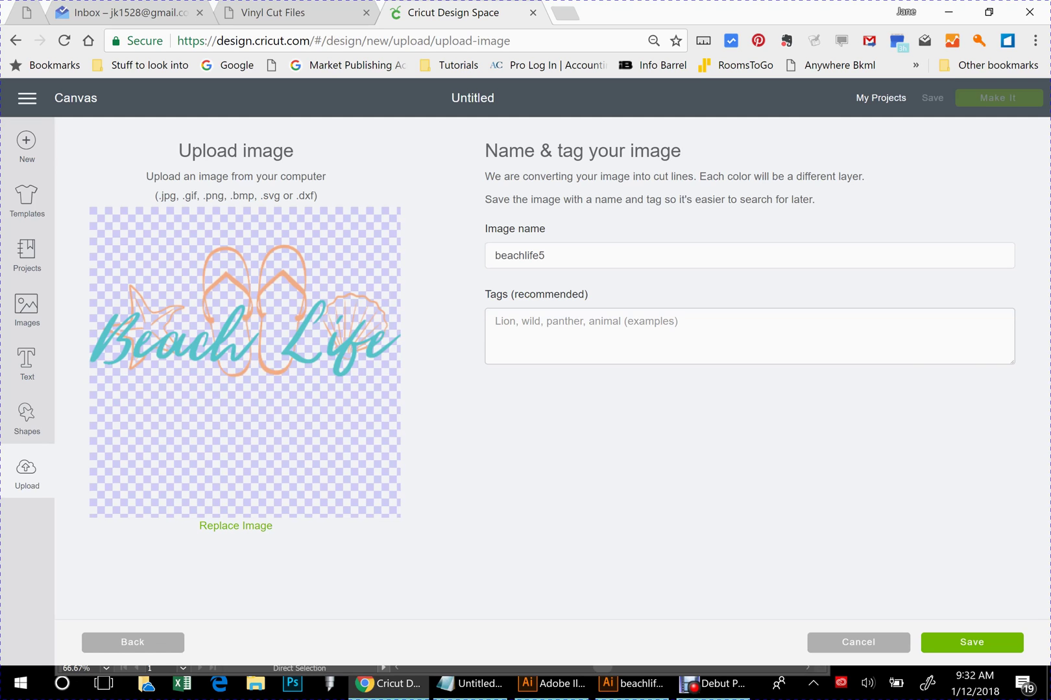
pyautogui.click(972, 642)
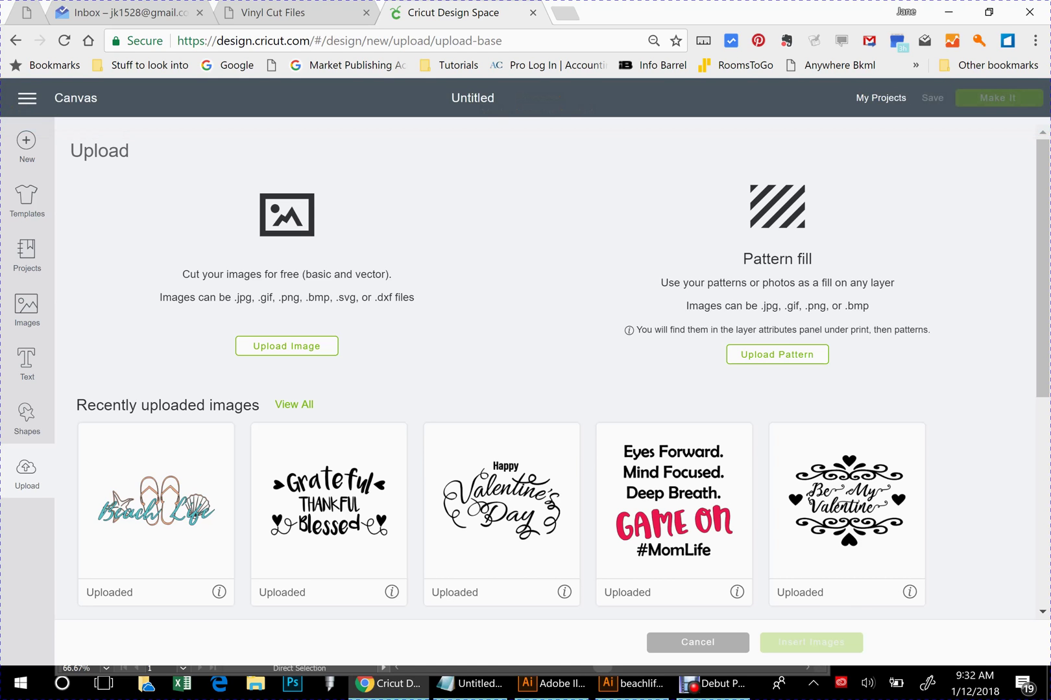
# Step: Insert the uploaded Beach Life image and move it to about 1 inch from the canvas's top and left edges
pyautogui.click(156, 505)
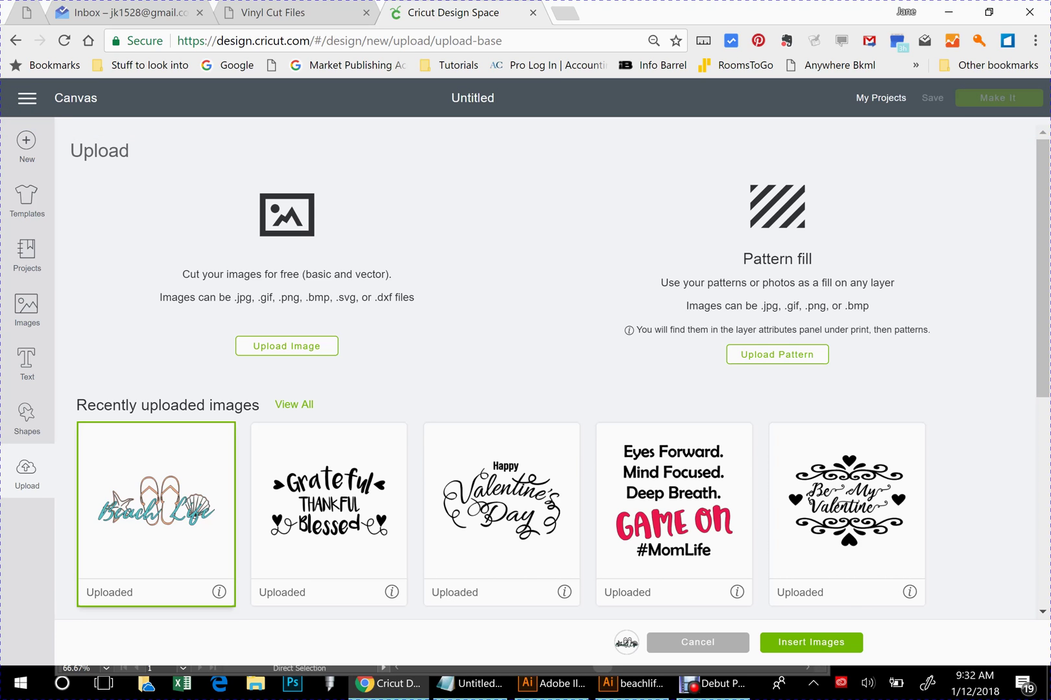
pyautogui.click(811, 643)
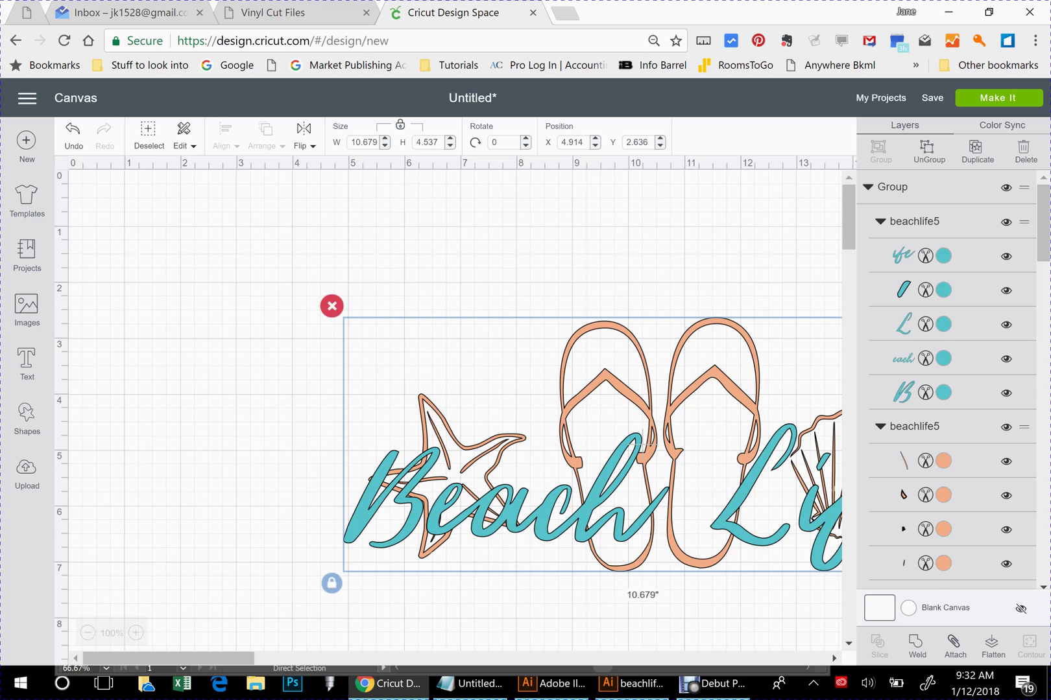
pyautogui.moveTo(833, 489); pyautogui.dragTo(609, 402)
pyautogui.moveTo(359, 353); pyautogui.dragTo(367, 351)
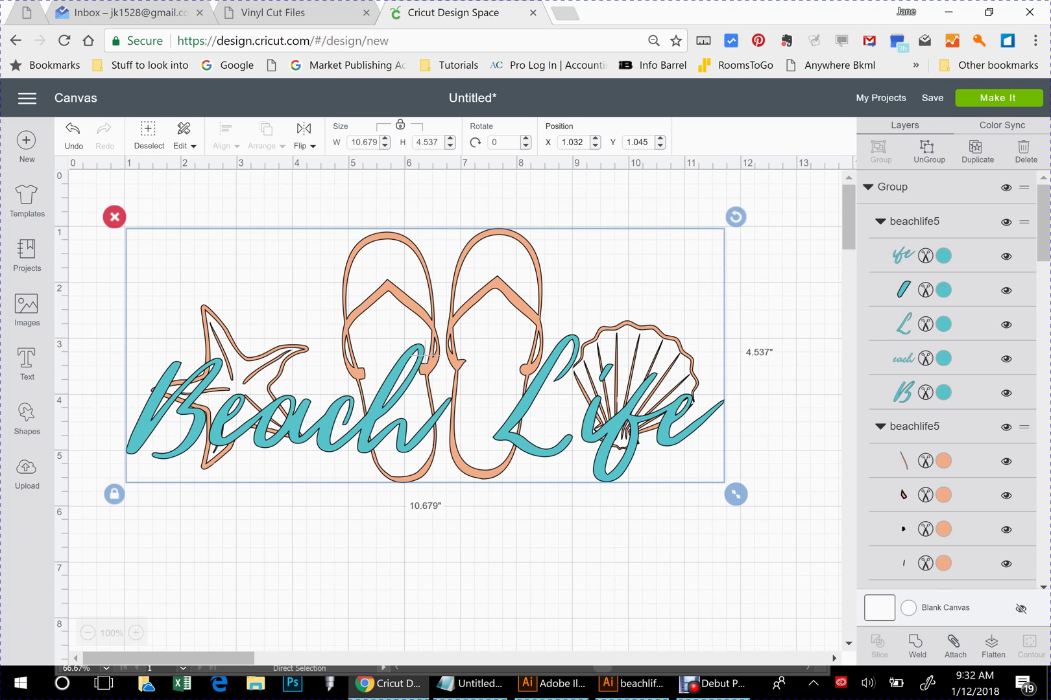
# Step: Set the design's position to X 1.0 and Y 1.0
pyautogui.click(579, 142)
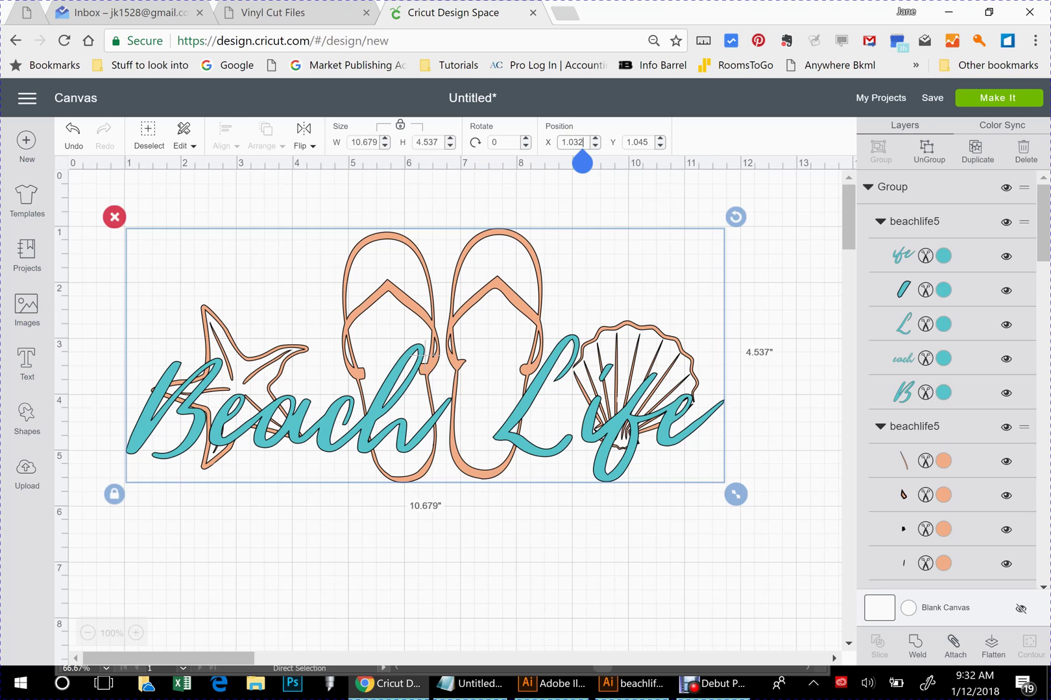
pyautogui.press('BackSpace')
pyautogui.press('BackSpace')
pyautogui.press('BackSpace')
pyautogui.press('BackSpace')
pyautogui.press('BackSpace')
pyautogui.write('1.0')
pyautogui.press('Tab')
pyautogui.write('1')
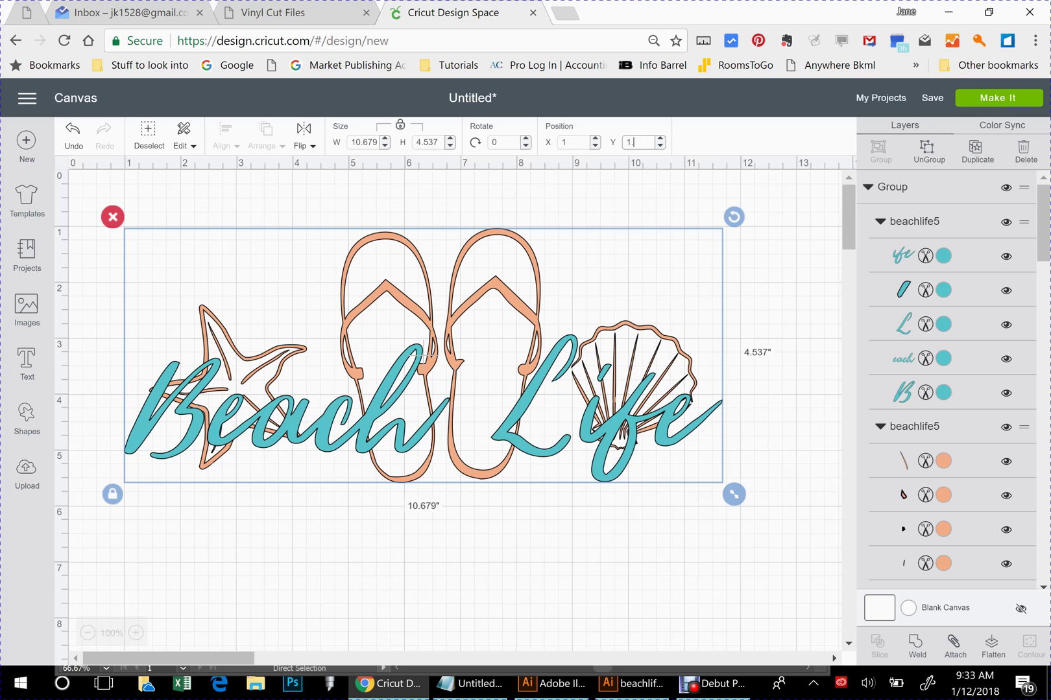
pyautogui.write('.0')
pyautogui.press('Return')
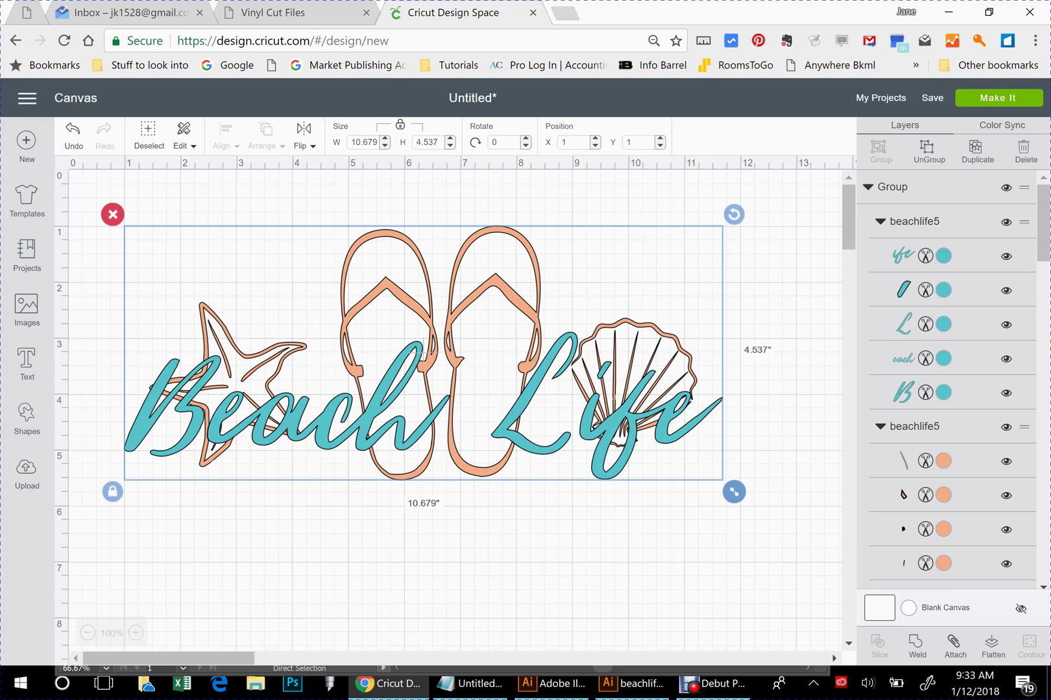
# Step: Resize the design proportionally and set its width to 10.0 inches
pyautogui.moveTo(734, 492); pyautogui.dragTo(639, 452)
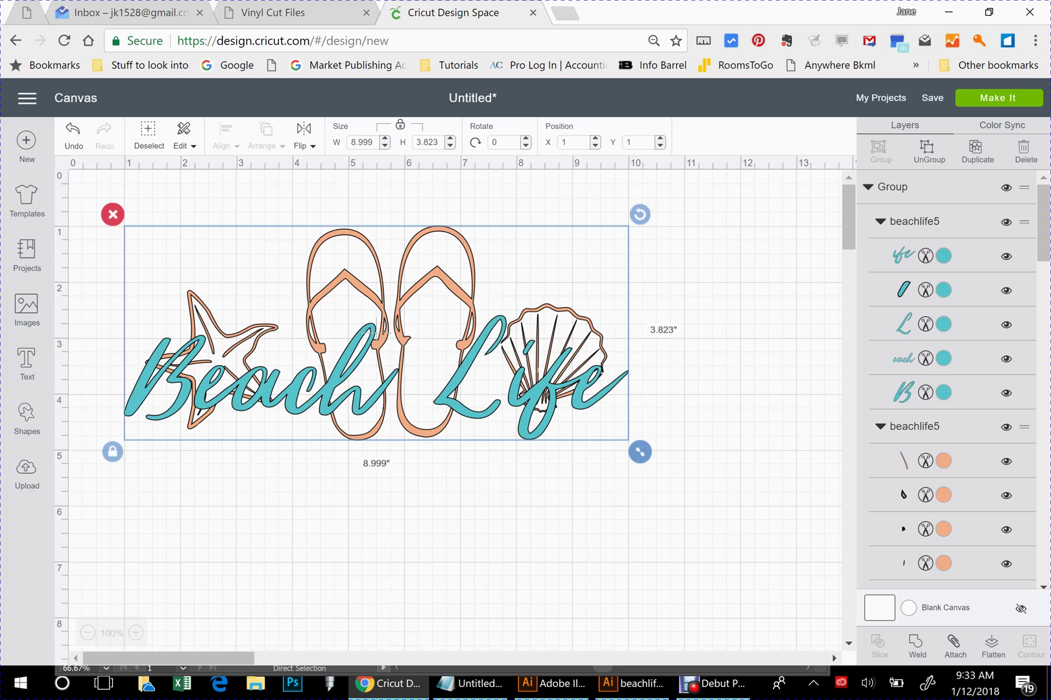
pyautogui.moveTo(639, 452); pyautogui.dragTo(693, 475)
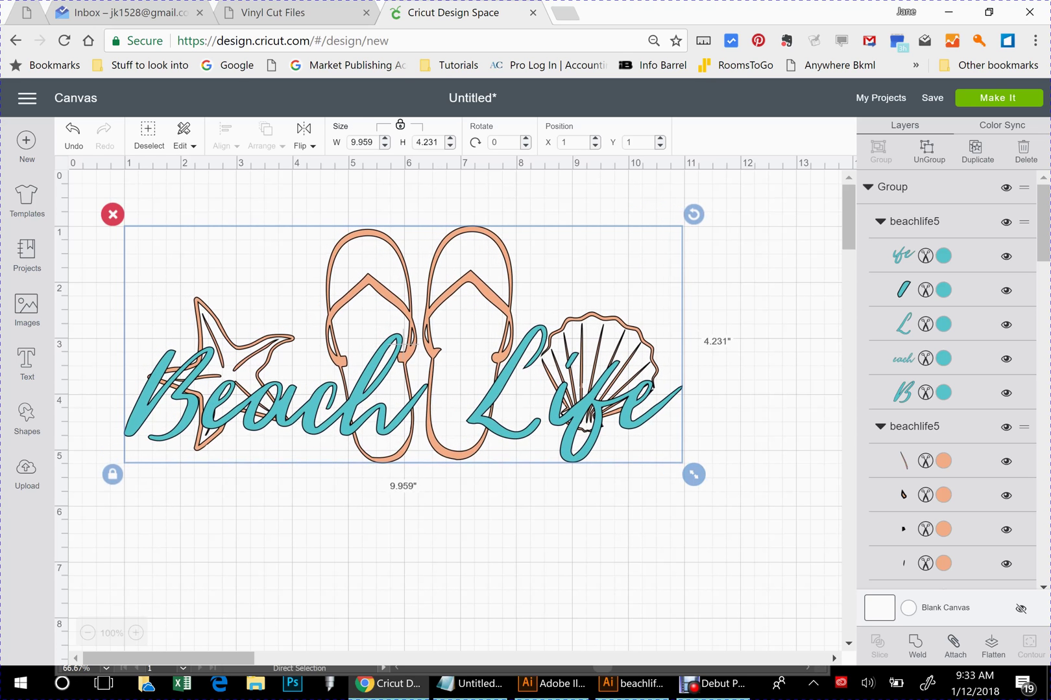
pyautogui.click(371, 143)
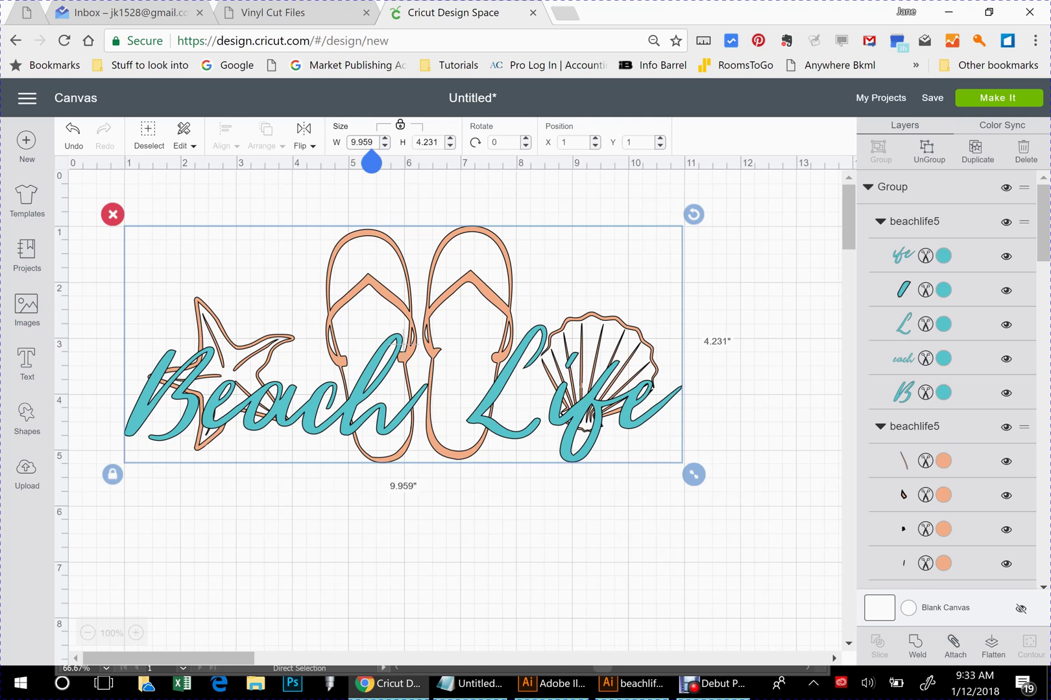
pyautogui.press('BackSpace')
pyautogui.press('BackSpace')
pyautogui.press('BackSpace')
pyautogui.press('BackSpace')
pyautogui.press('BackSpace')
pyautogui.write('10.0')
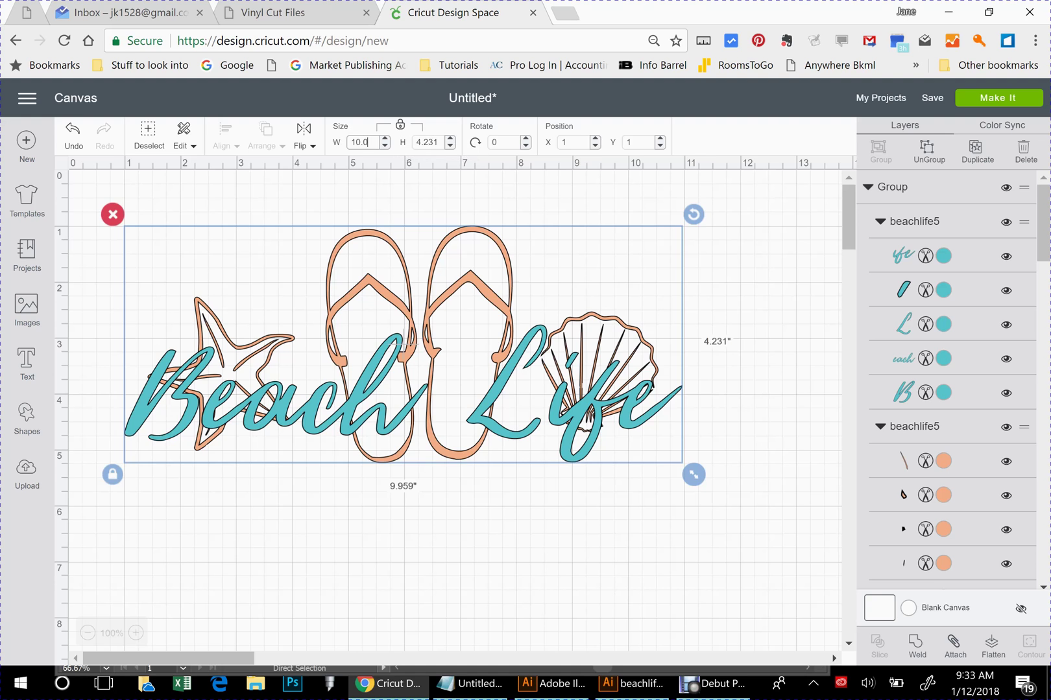
pyautogui.press('Tab')
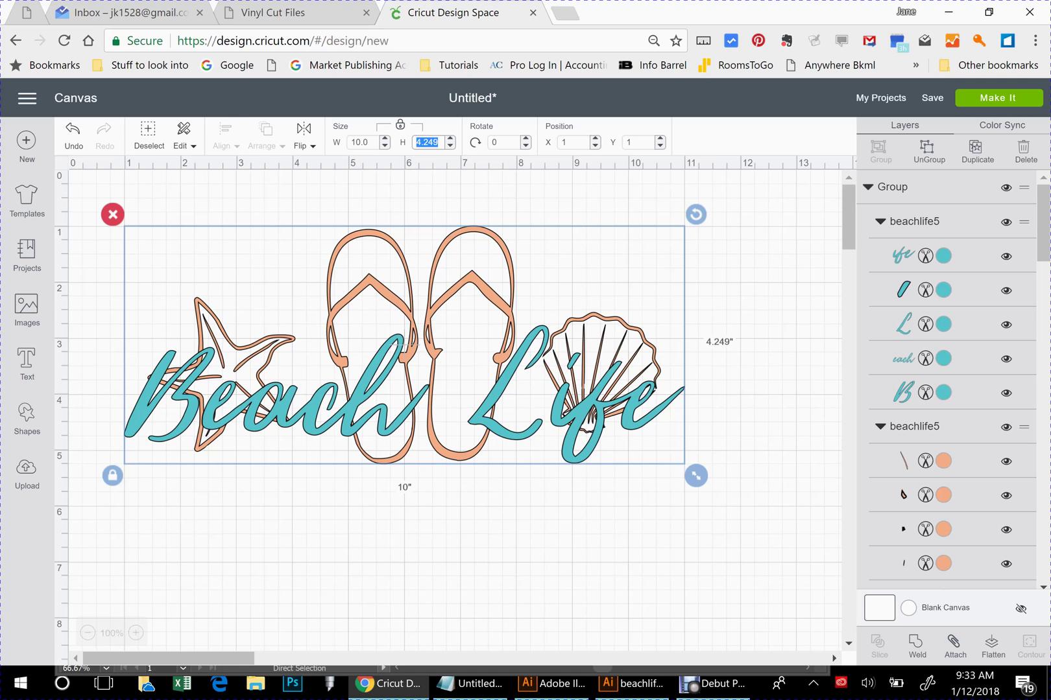
pyautogui.press('Return')
# Step: Ungroup the Beach Life design and attach the teal lettering and the orange shapes as two separate sets
pyautogui.hotkey('ctrl', 'shift', 'g')
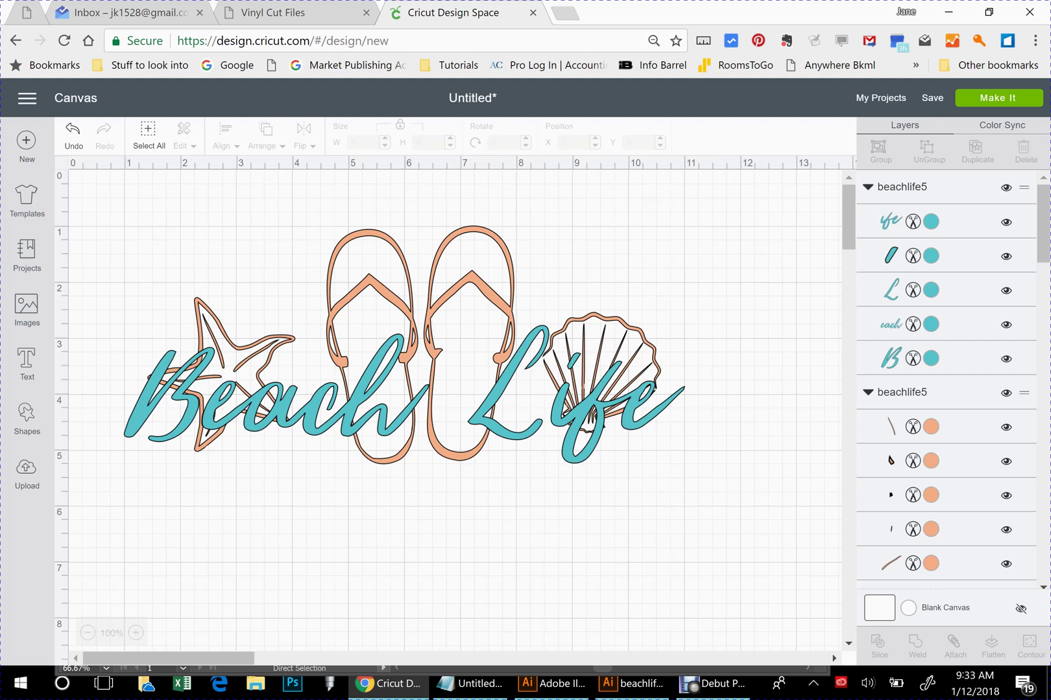
pyautogui.click(404, 394)
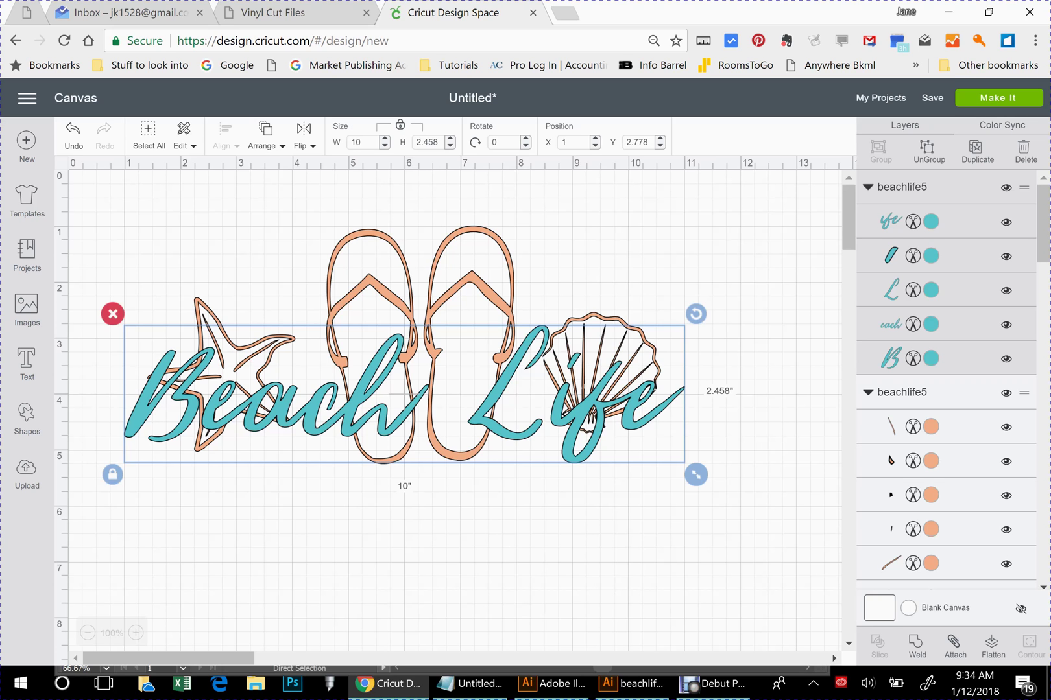
pyautogui.click(954, 646)
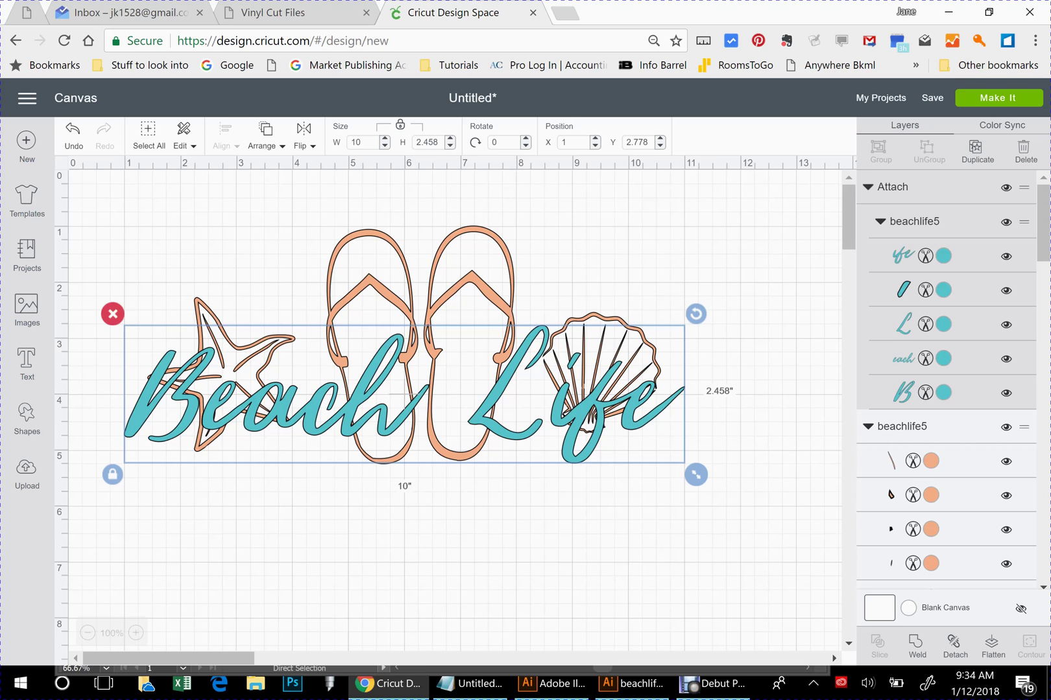
pyautogui.click(901, 427)
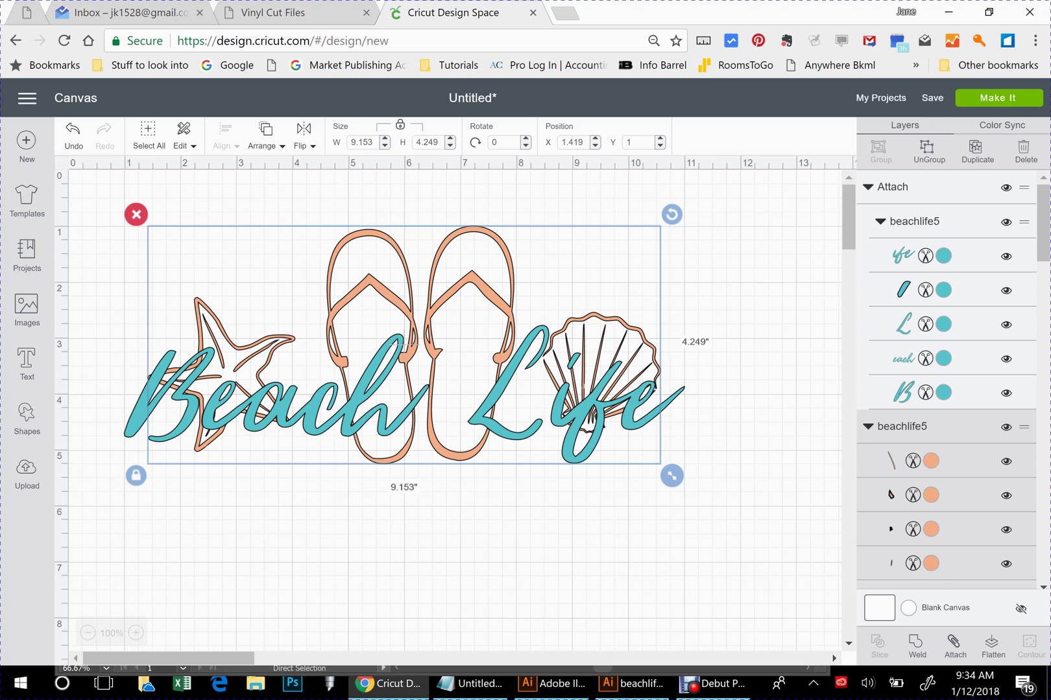
pyautogui.hotkey('ctrl', 'z')
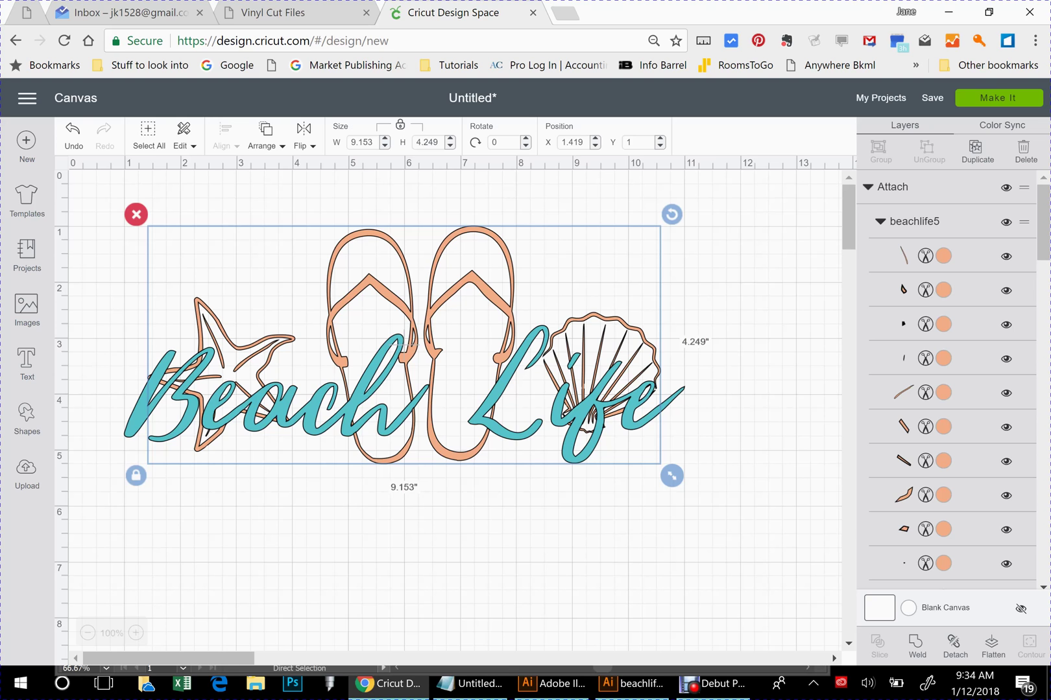
# Step: Preview the cut mats with mirroring on for both the orange and teal mats, and return to the canvas
pyautogui.click(998, 98)
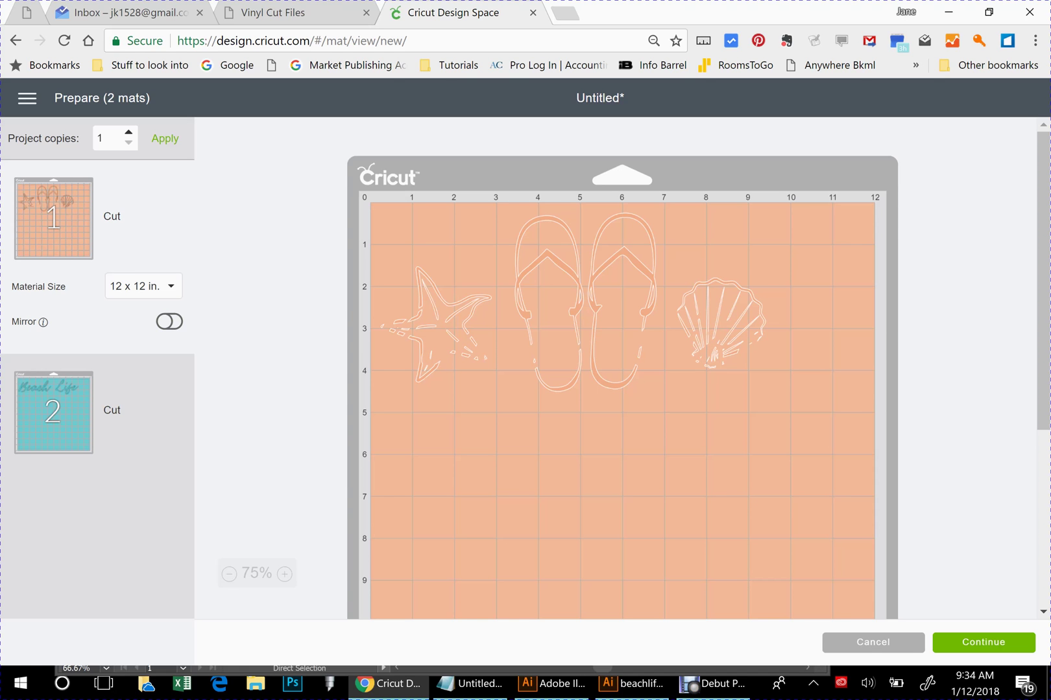
pyautogui.click(169, 322)
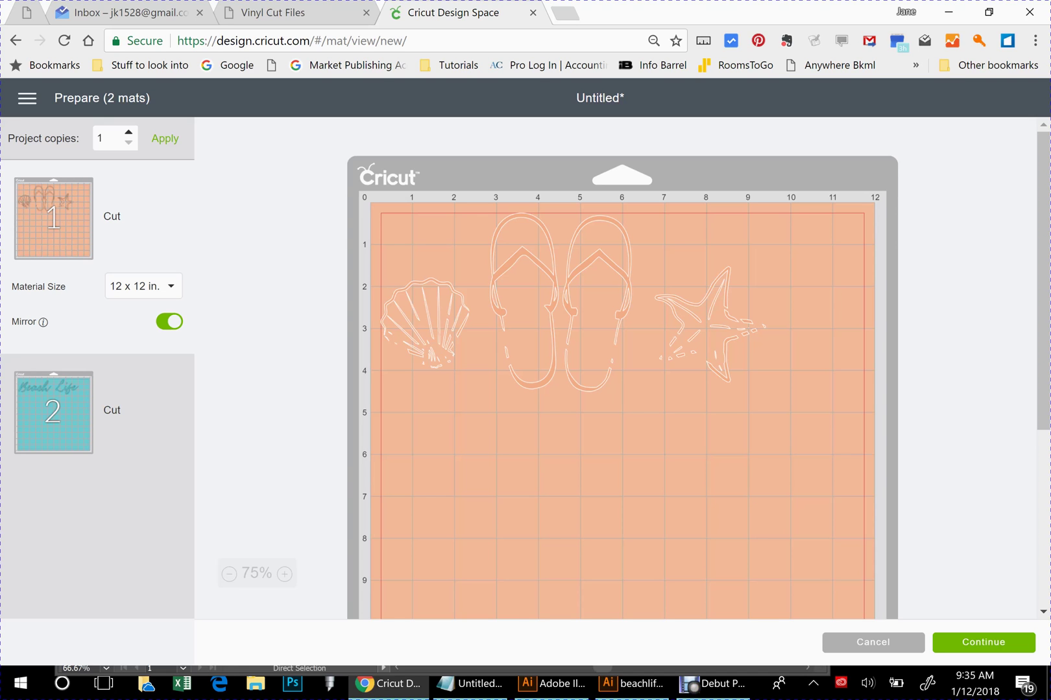
pyautogui.click(53, 412)
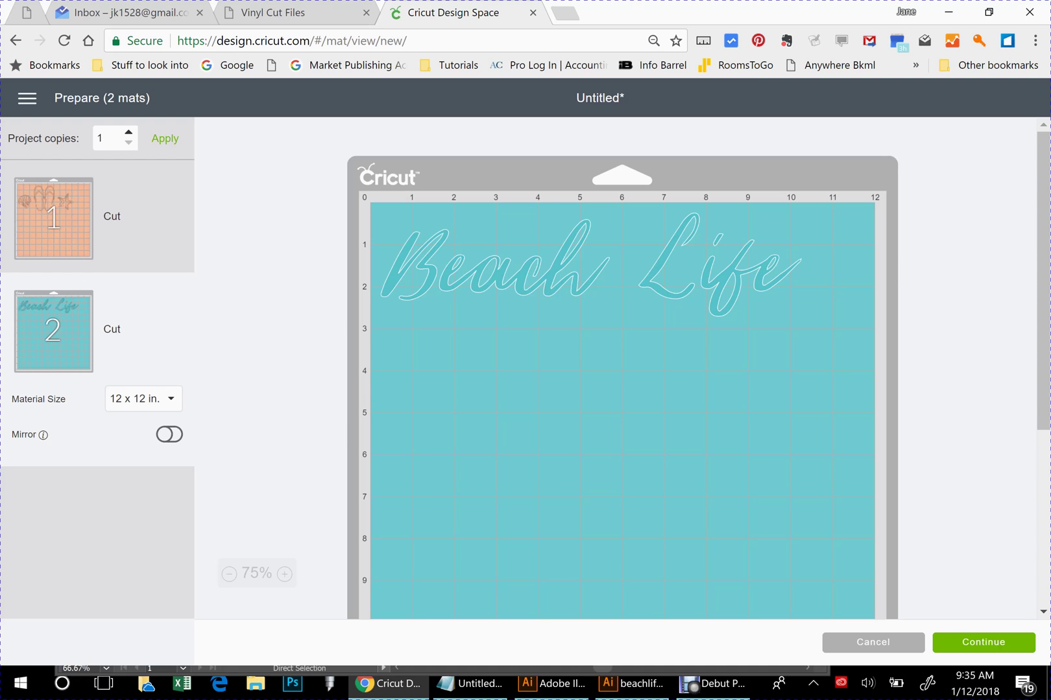
pyautogui.click(169, 434)
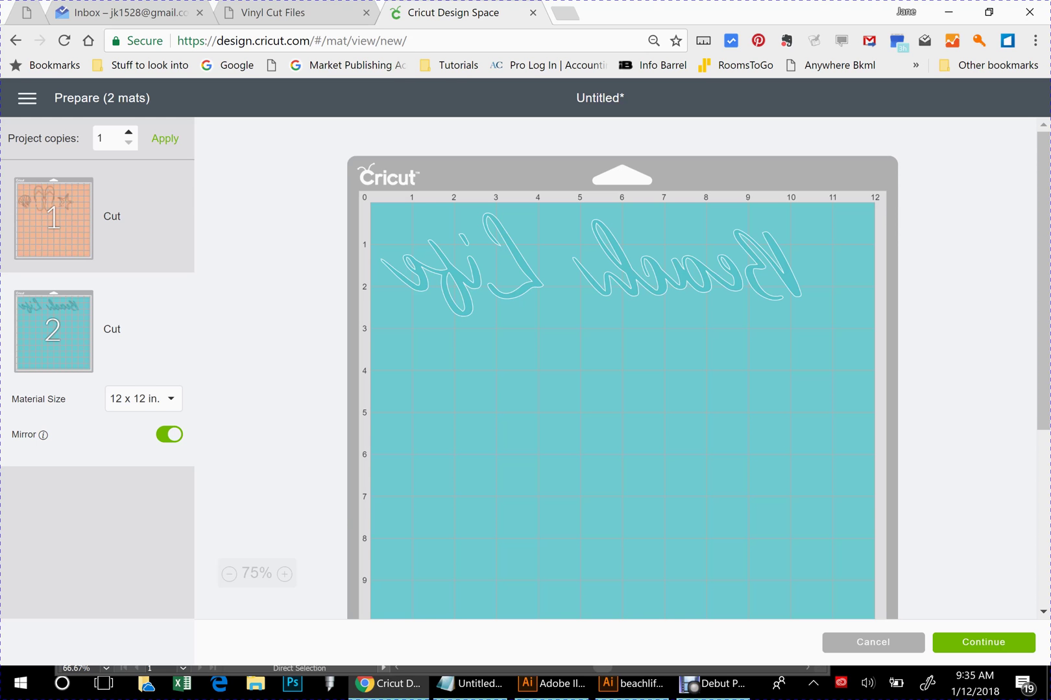
pyautogui.click(873, 643)
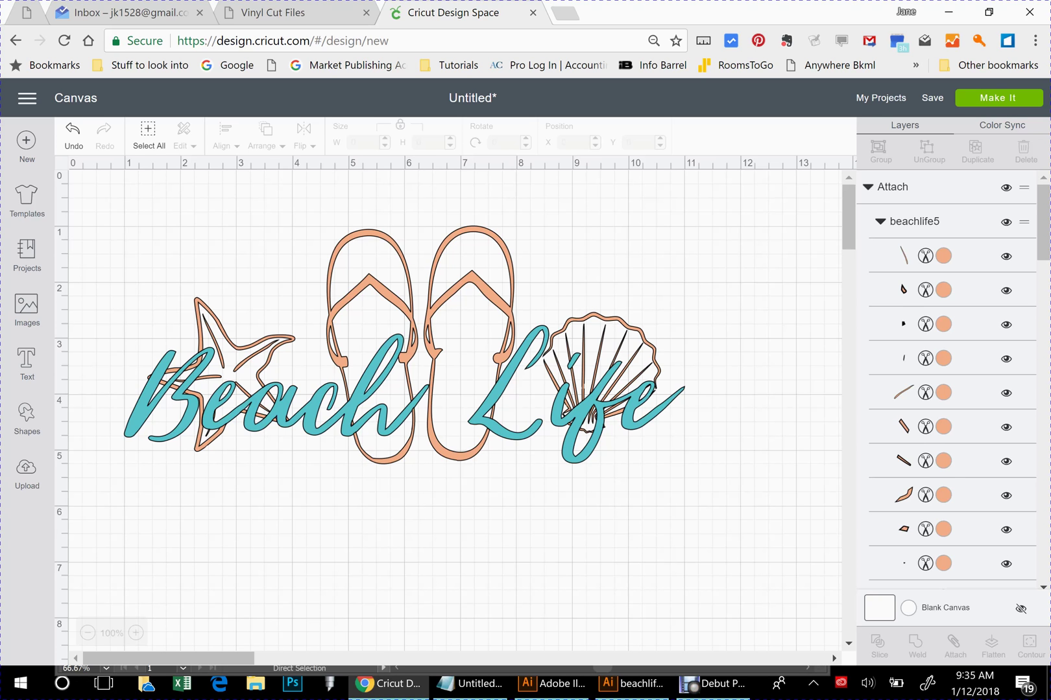
# Step: Undo the attaching of both color sets and the ungrouping of the design
pyautogui.hotkey('ctrl', 'z')
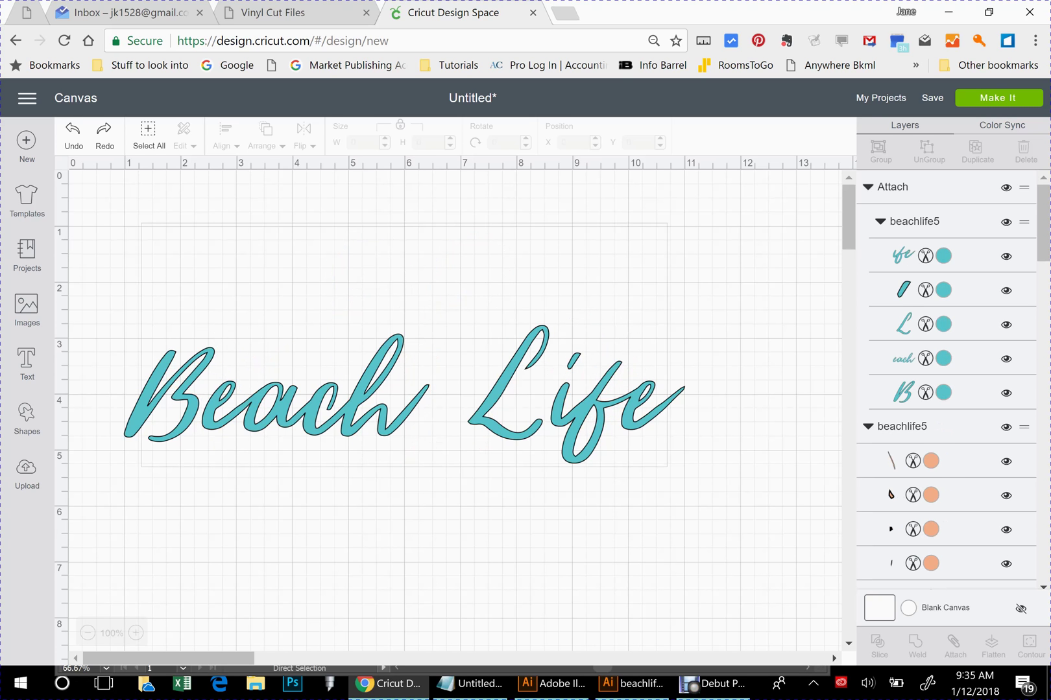
pyautogui.hotkey('ctrl', 'y')
pyautogui.hotkey('ctrl', 'z')
pyautogui.hotkey('ctrl', 'y')
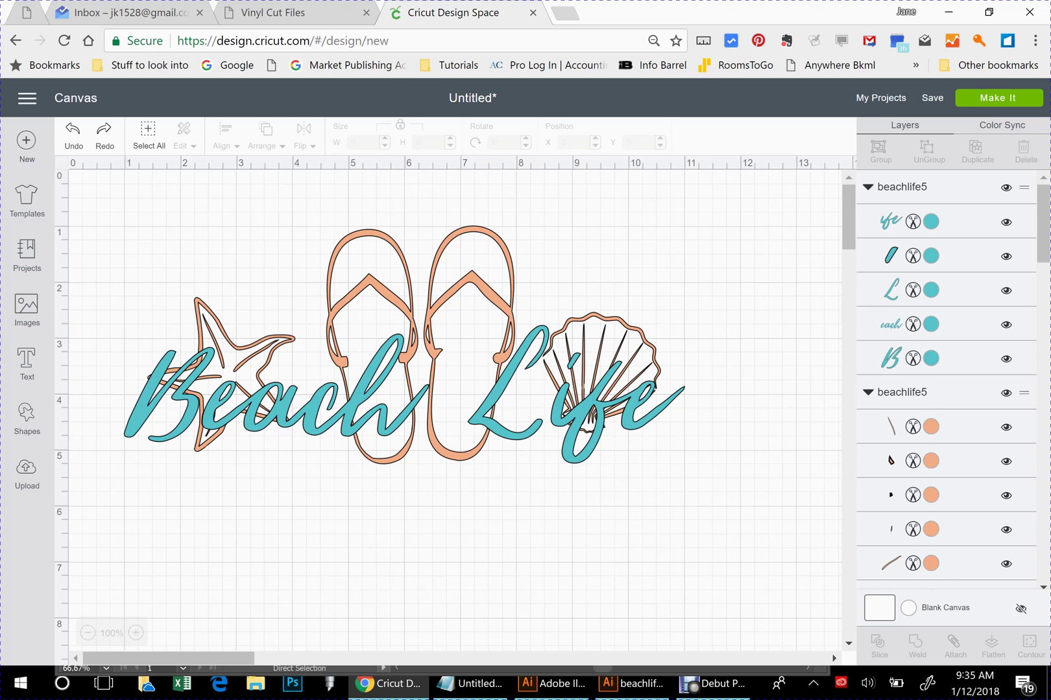
pyautogui.hotkey('ctrl', 'y')
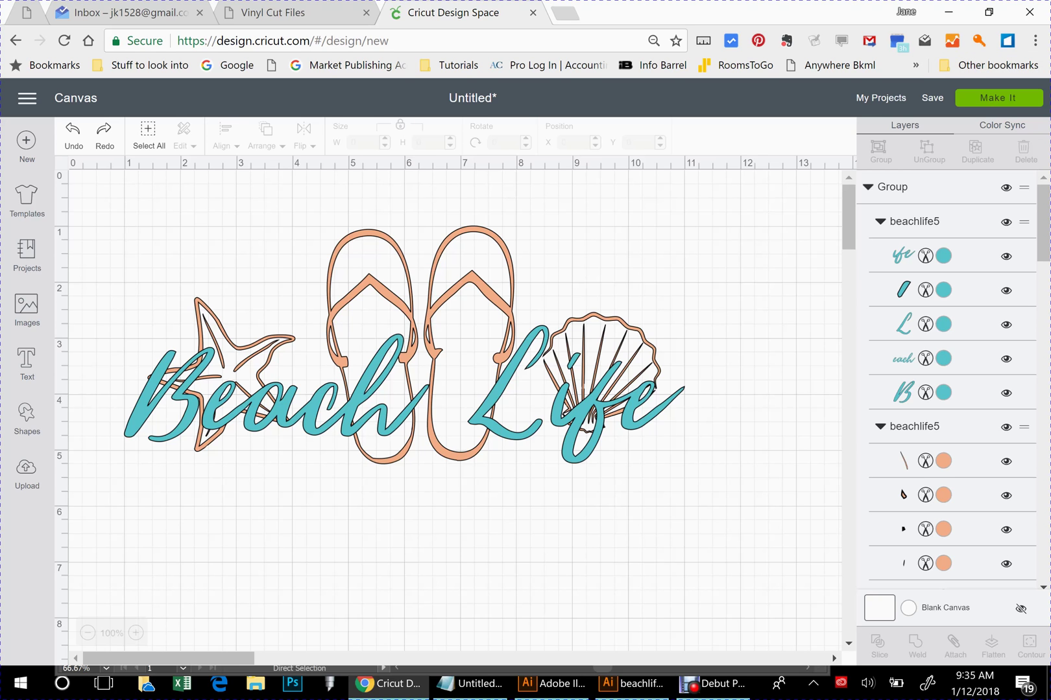
# Step: Preview the cut mats for the grouped, unattached design and examine how the orange and teal pieces are laid out
pyautogui.click(998, 98)
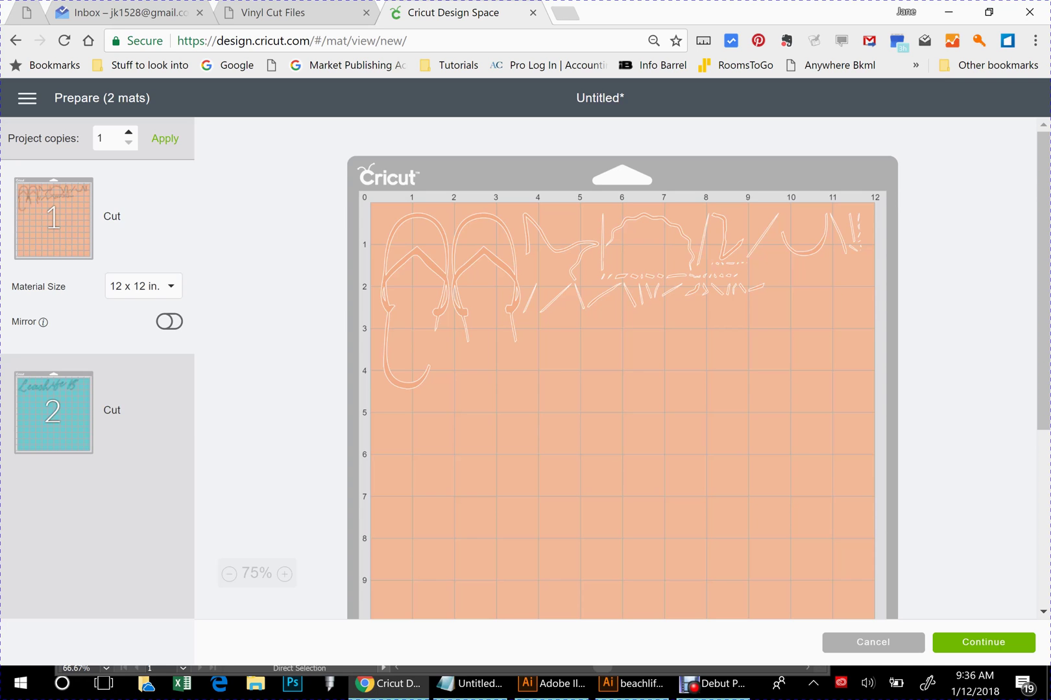
pyautogui.click(54, 412)
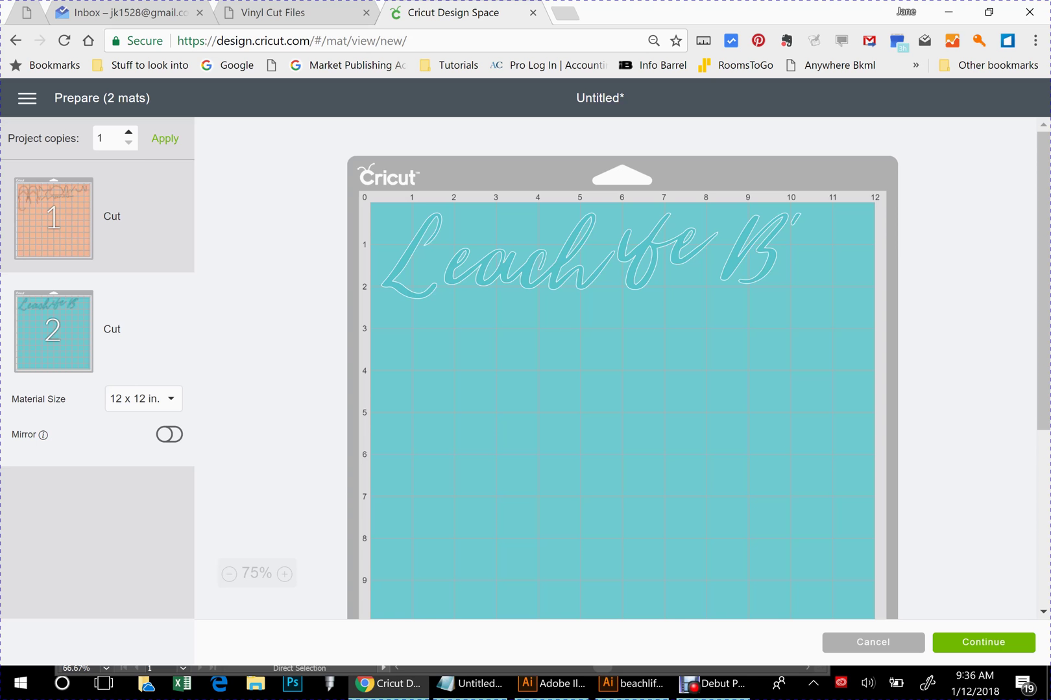
# Step: Close the mat preview and ungroup the whole Beach Life design on the canvas
pyautogui.click(873, 643)
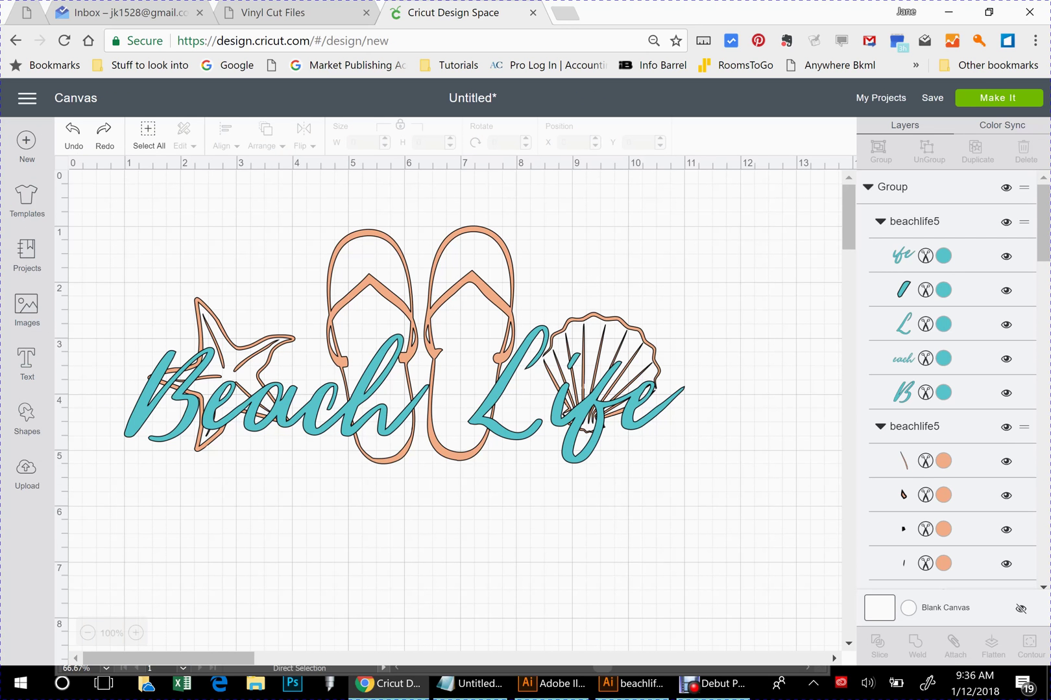
pyautogui.click(584, 387)
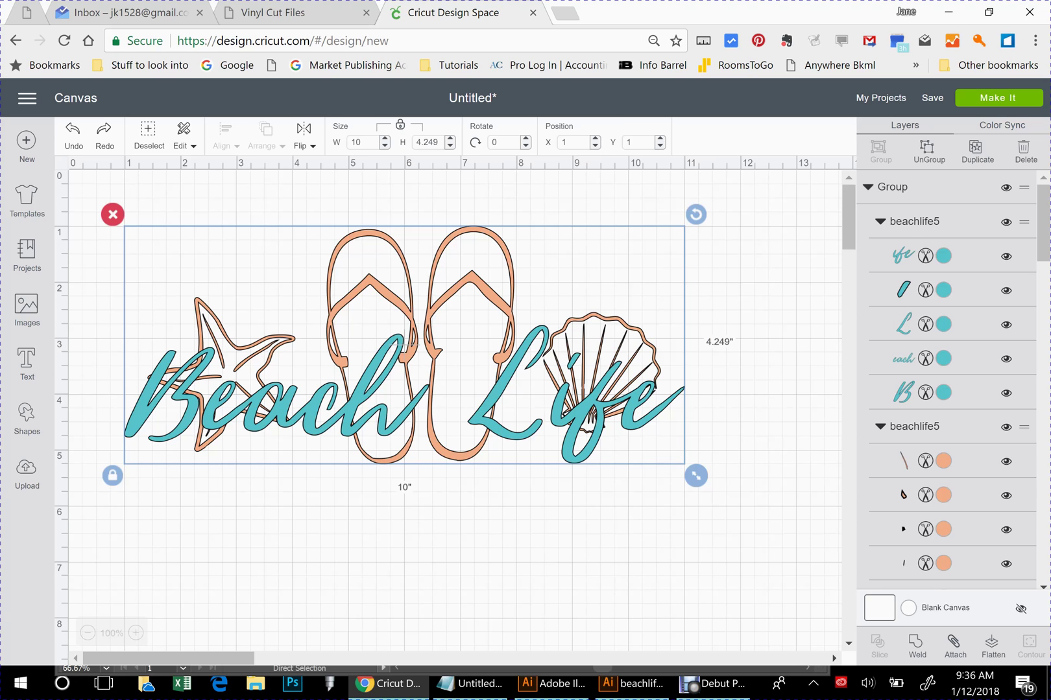
pyautogui.hotkey('ctrl', 'shift', 'g')
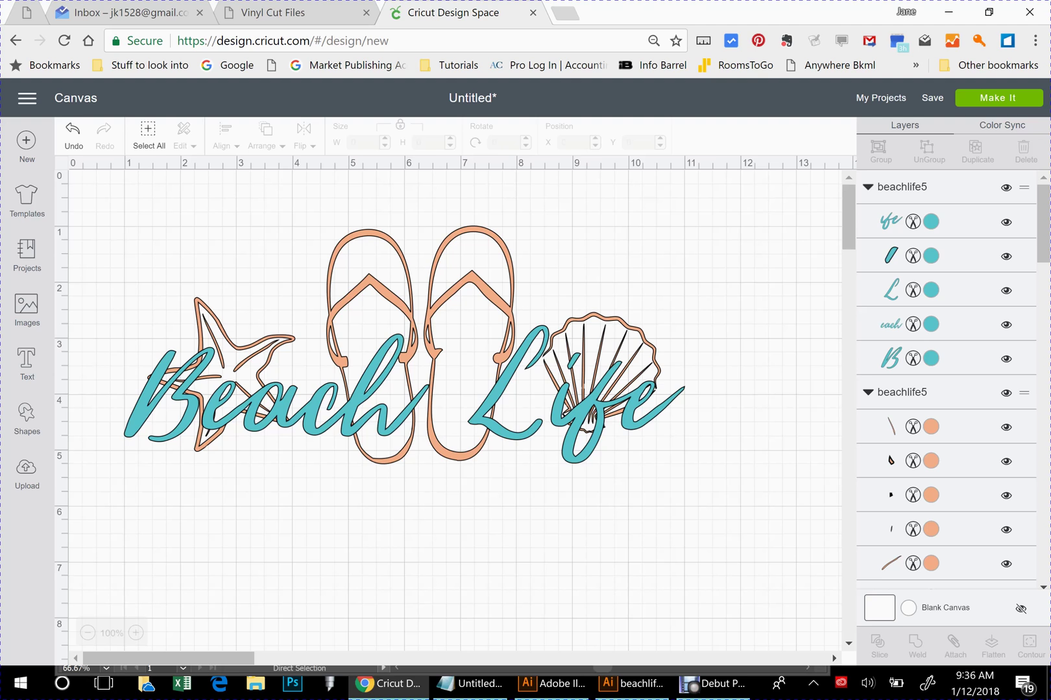
# Step: Attach the teal lettering as one set and the orange flip-flop, starfish and shell shapes as another
pyautogui.click(514, 381)
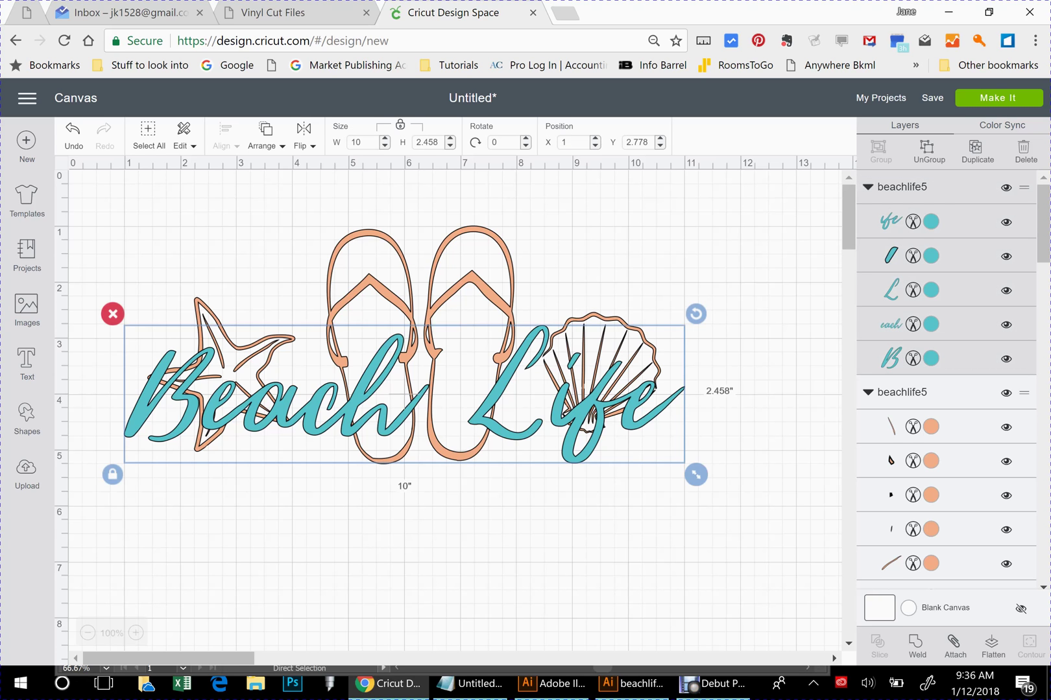
pyautogui.click(955, 647)
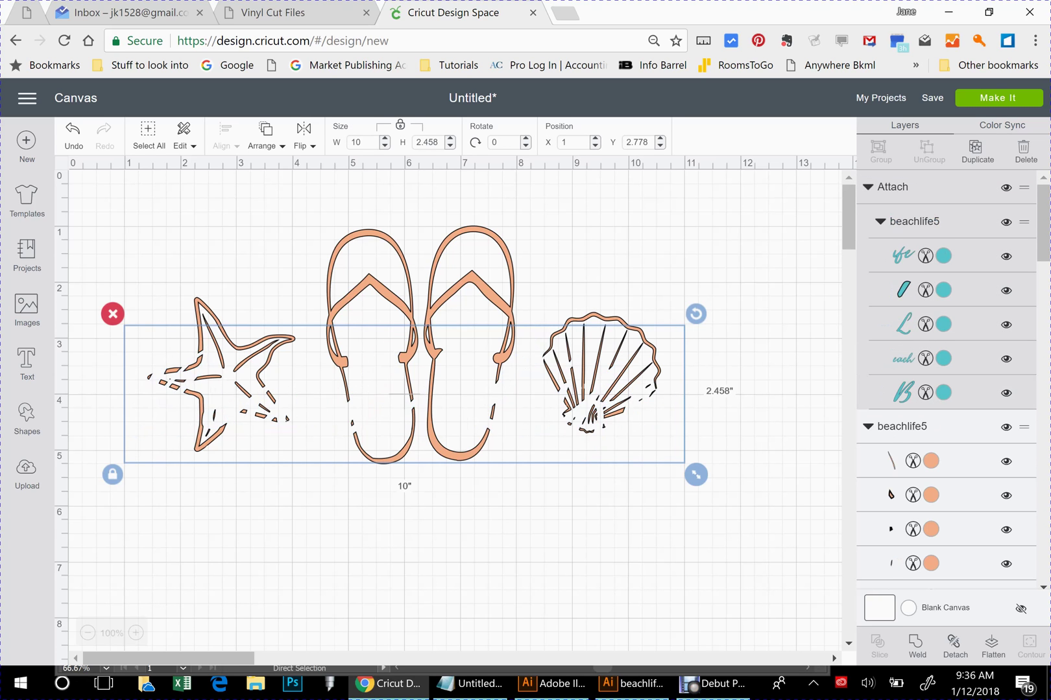
pyautogui.click(473, 279)
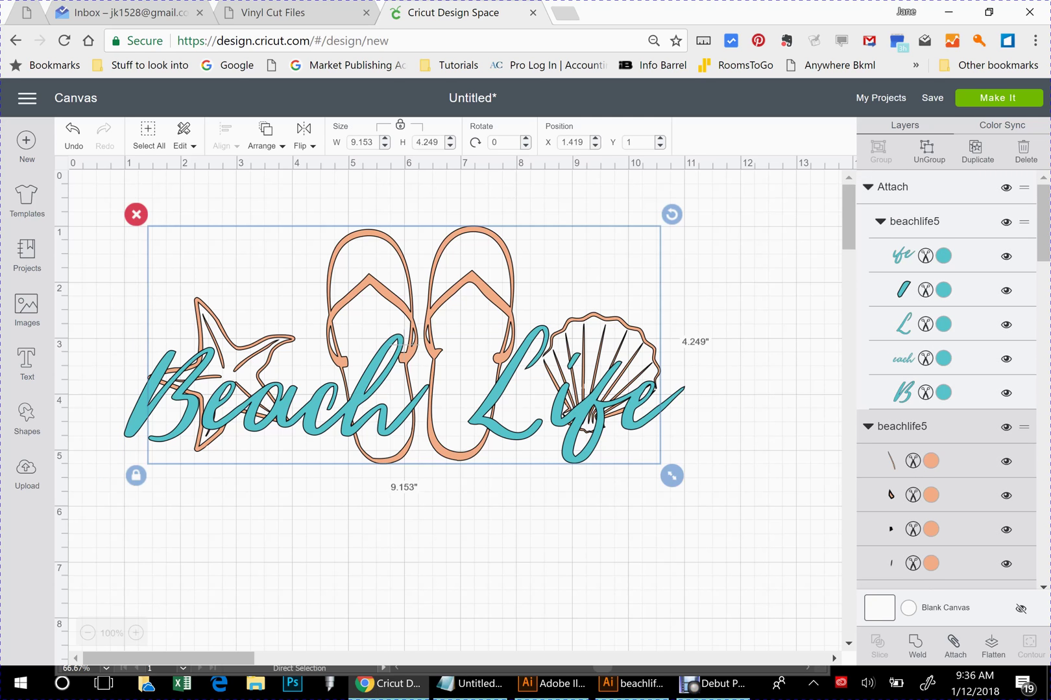
pyautogui.click(954, 645)
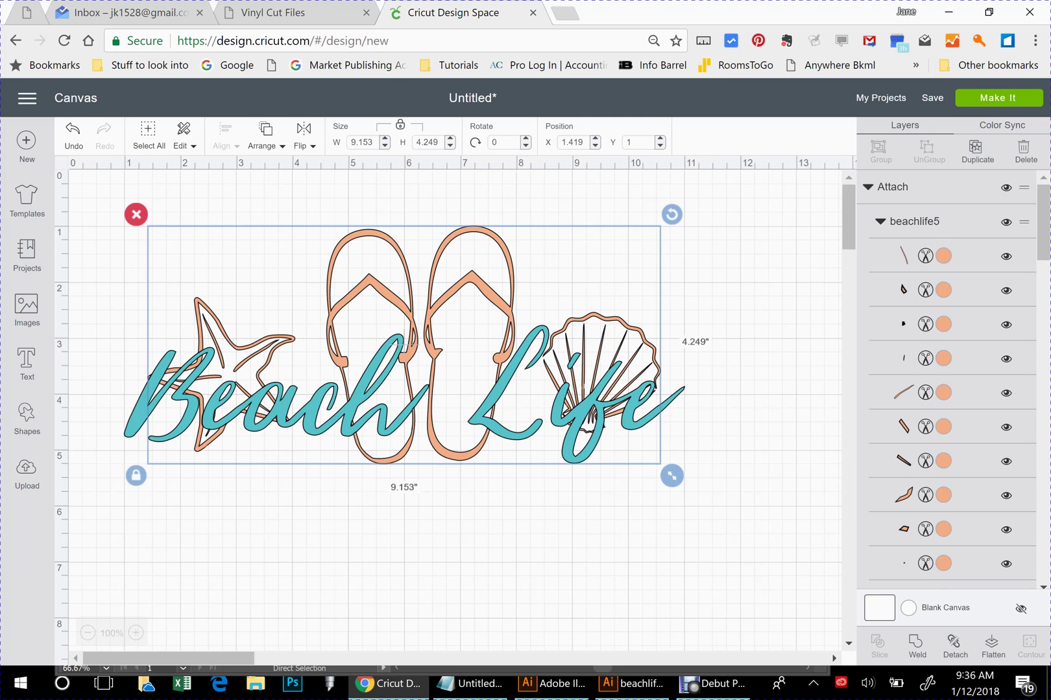
# Step: Generate the cut mat preview for the two attached color sets
pyautogui.click(998, 98)
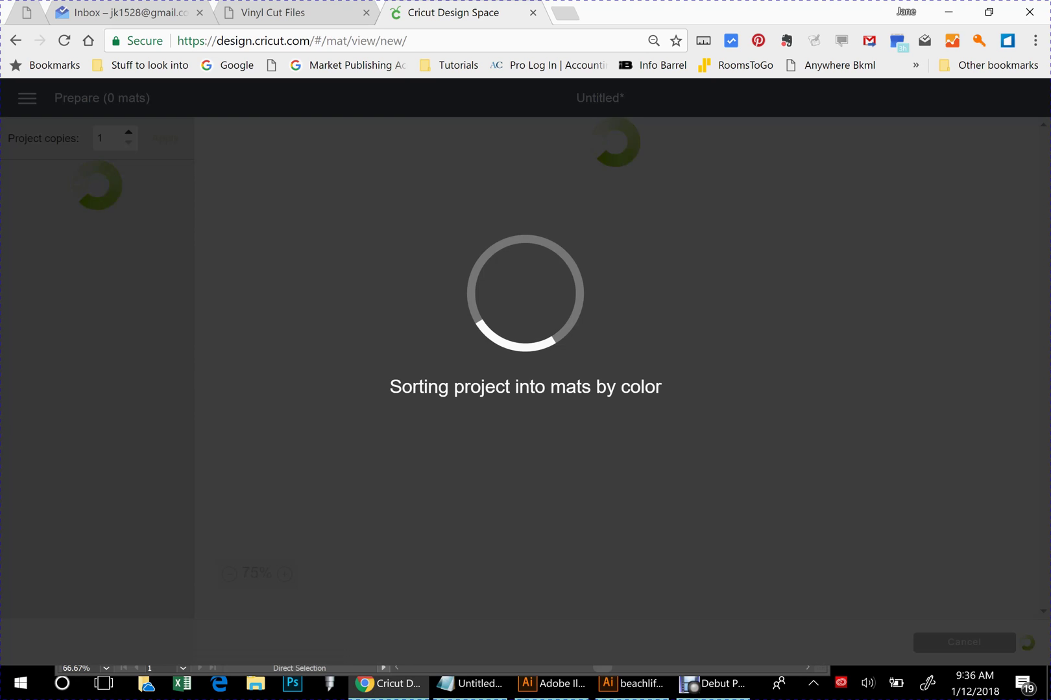